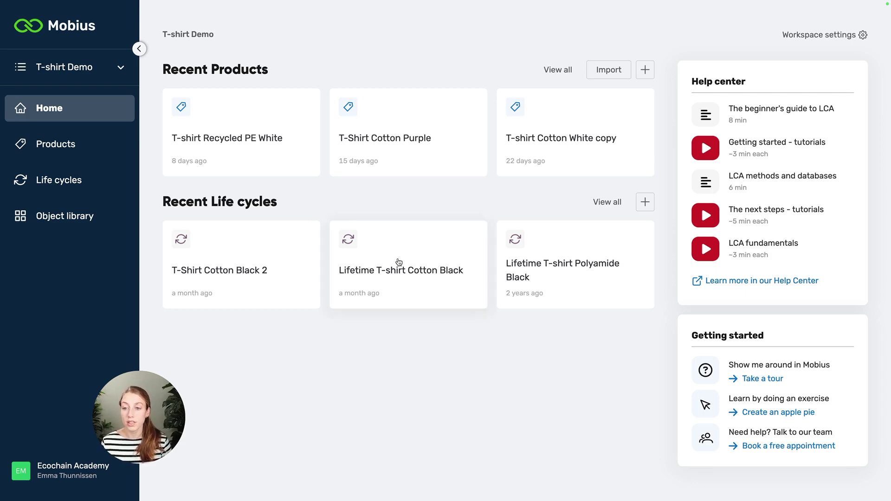
click(235, 141)
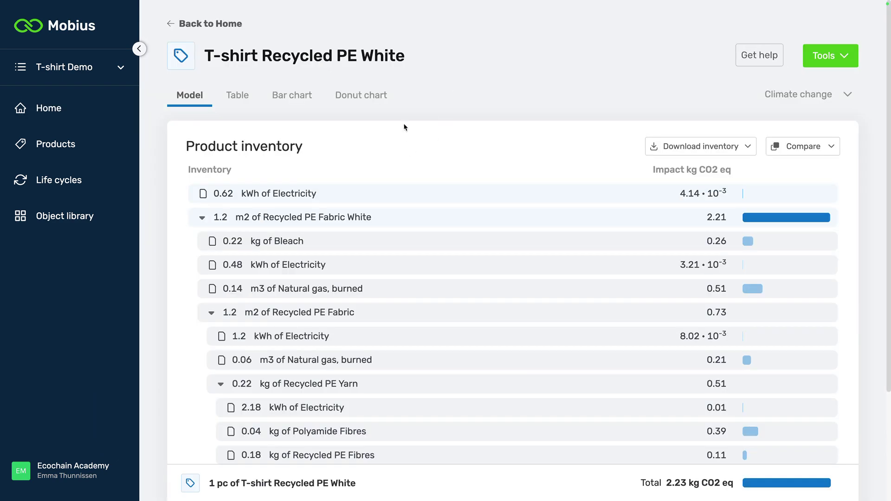
scroll(478, 139, down, 3)
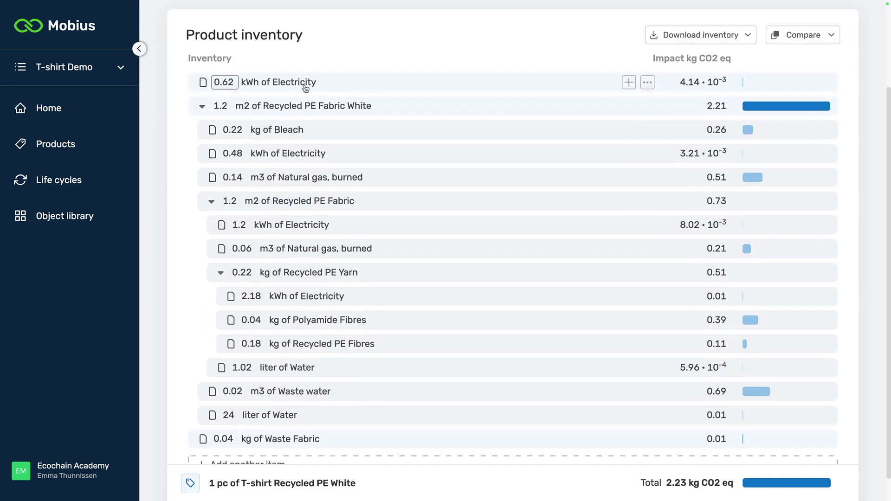
scroll(371, 140, up, 3)
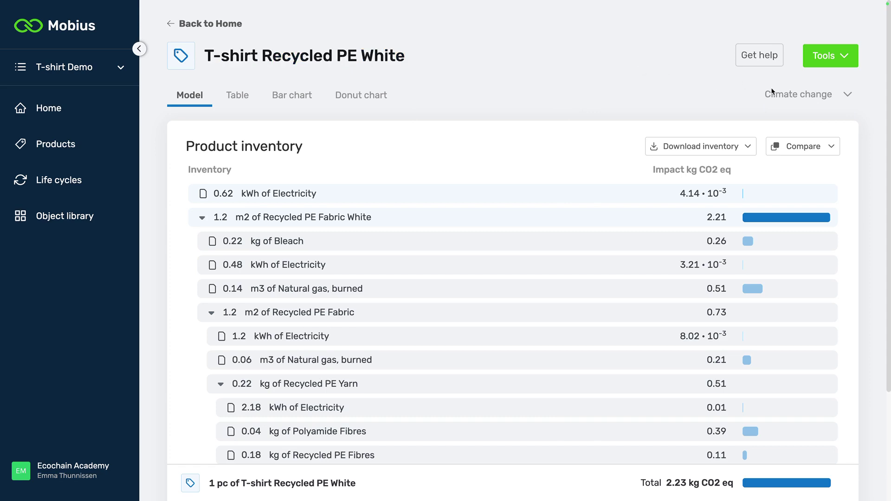
Create a scenario copy of T-shirt Recycled PE White beside the original and open the copy's details.
click(828, 56)
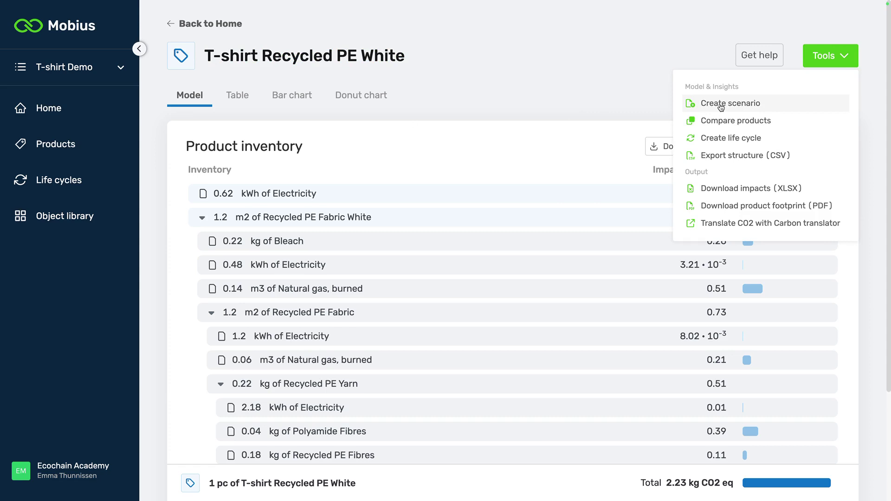
click(720, 107)
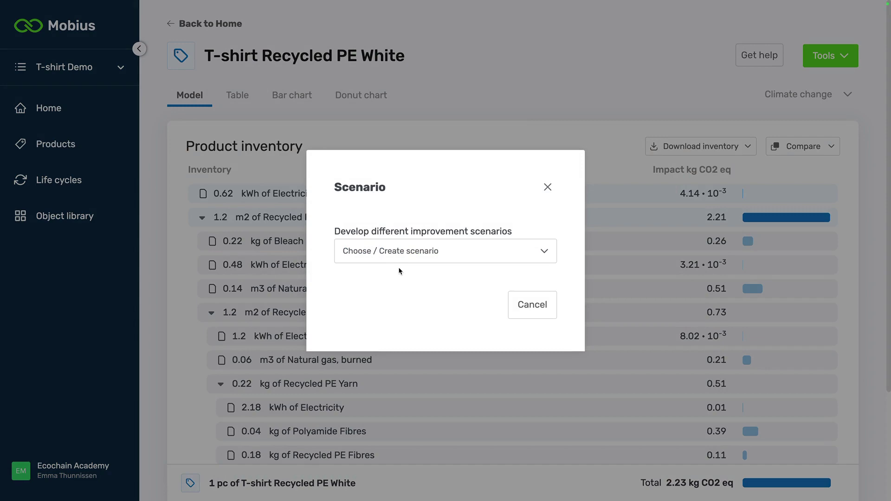
click(402, 259)
click(380, 284)
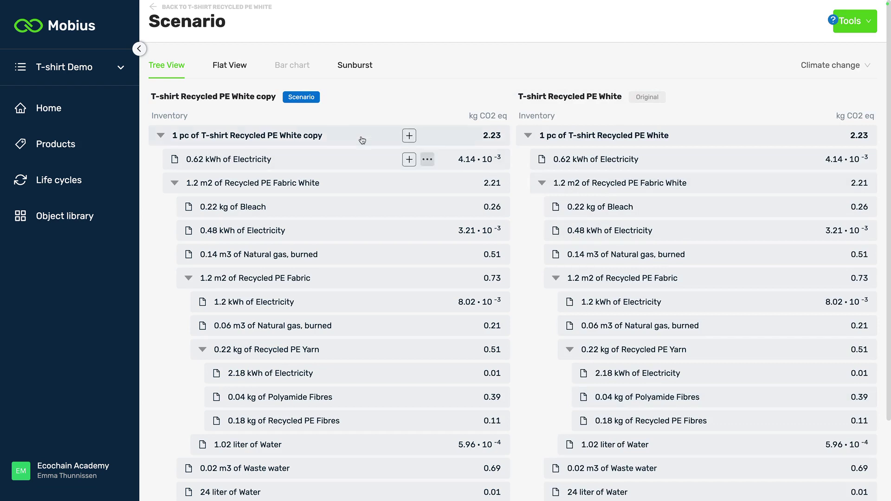
mouse_move(312, 142)
Rename 'T-shirt Recycled PE White copy' to 'Kids T-shirt Recycled PE Purple'.
click(330, 137)
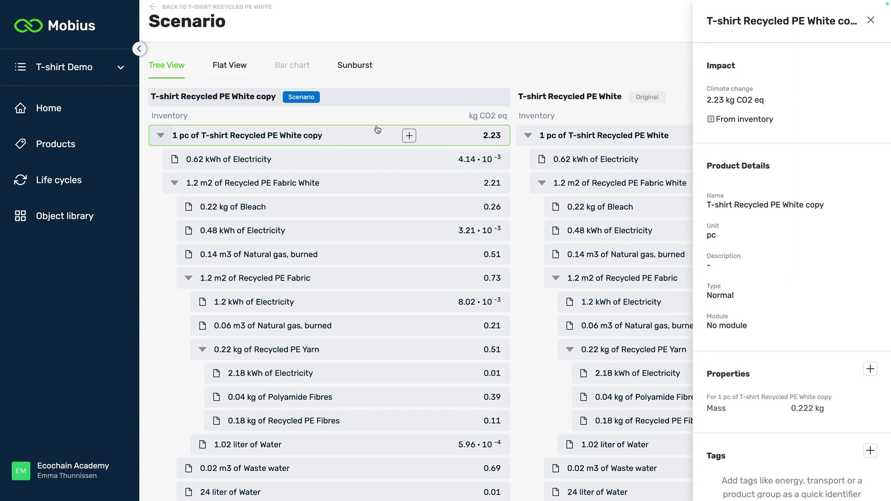
mouse_move(819, 268)
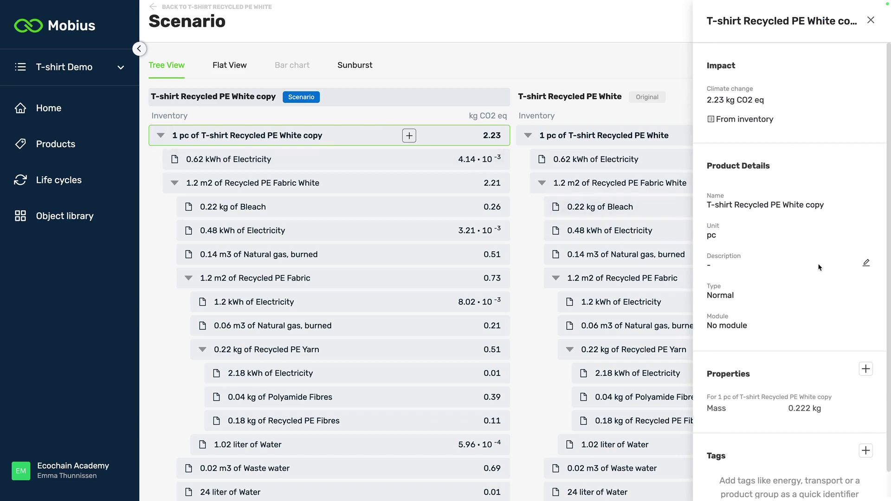
click(866, 202)
drag(843, 207, 807, 204)
key(BackSpace)
text(Kids )
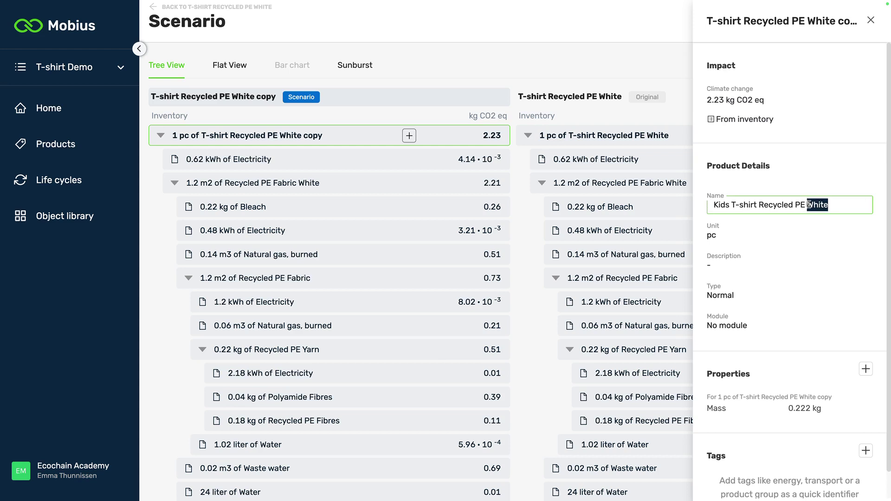
text(Purple)
key(Return)
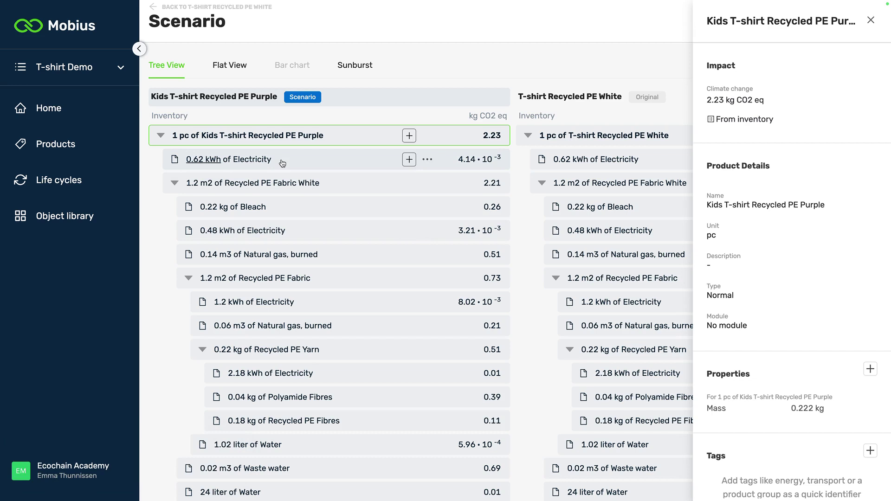
Change the Recycled PE Fabric White amount from 1.2 m2 to 0.8 m2, lowering the total to 1.49 kg CO2 eq.
click(279, 190)
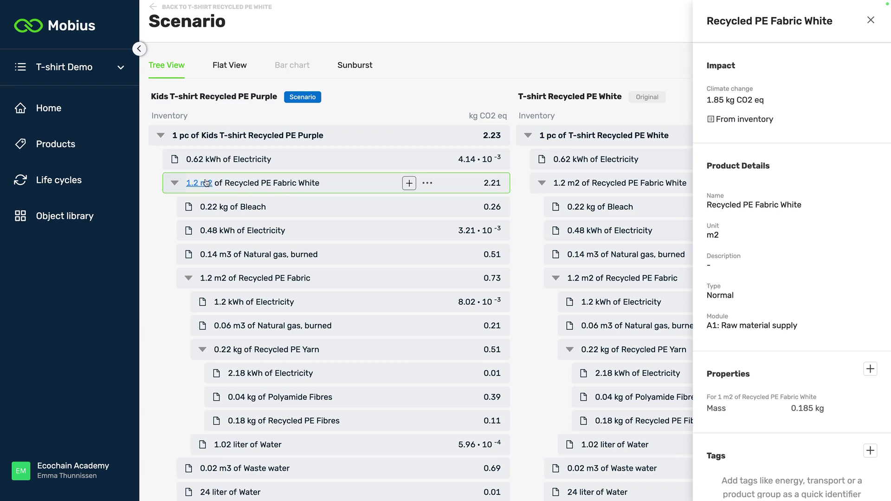
click(204, 184)
click(238, 189)
click(205, 184)
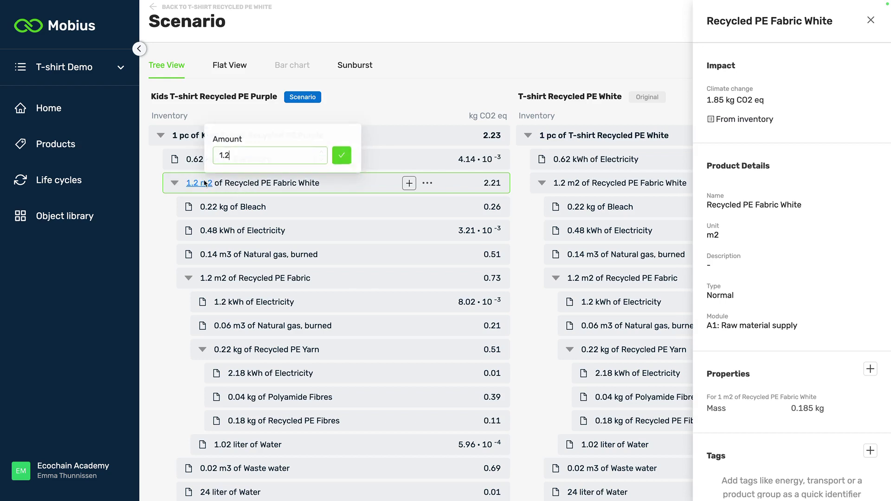
drag(241, 155, 211, 153)
text(0.8)
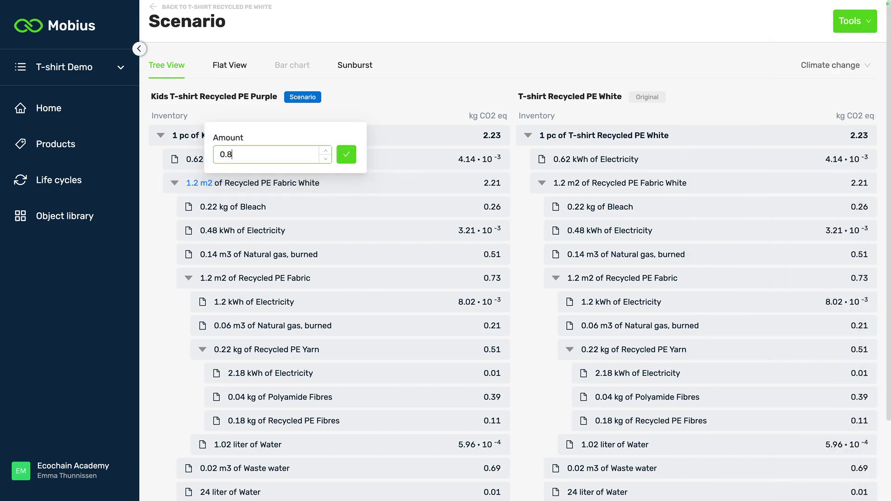
key(Return)
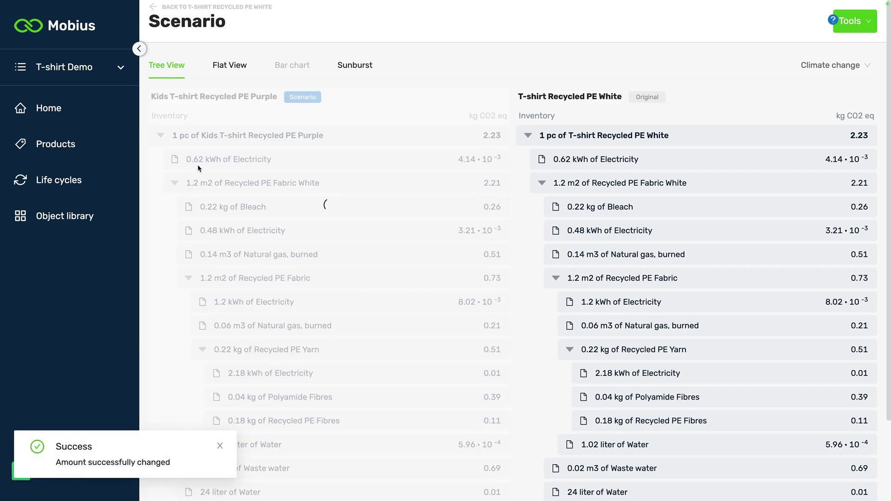
click(285, 182)
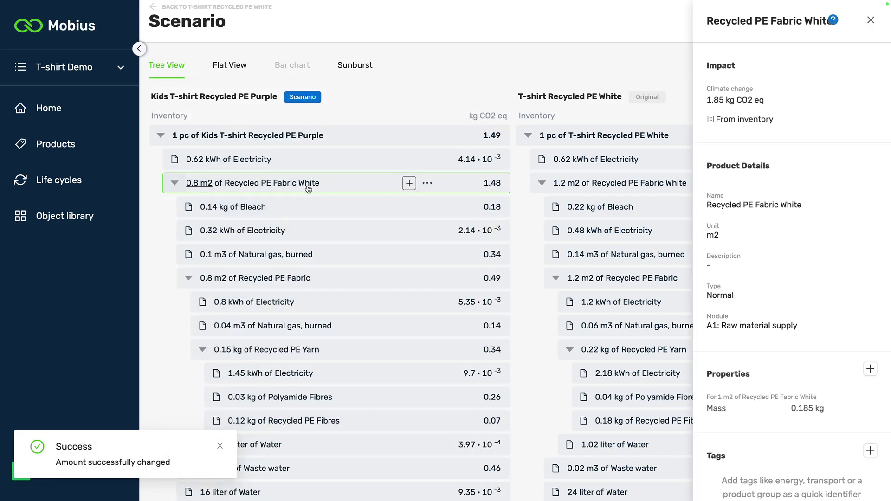
Add a new 0.2 kg input named 'Purple Colorant' to the fabric.
click(408, 183)
click(732, 112)
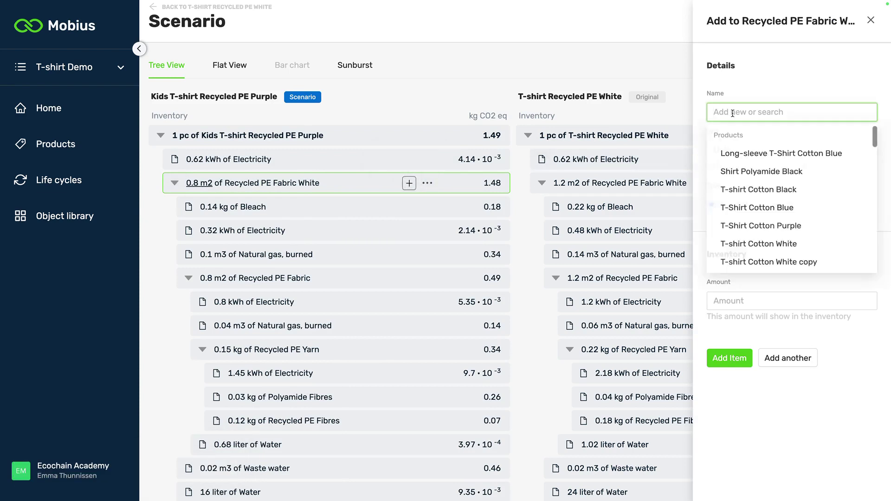
text(Purple Colorant)
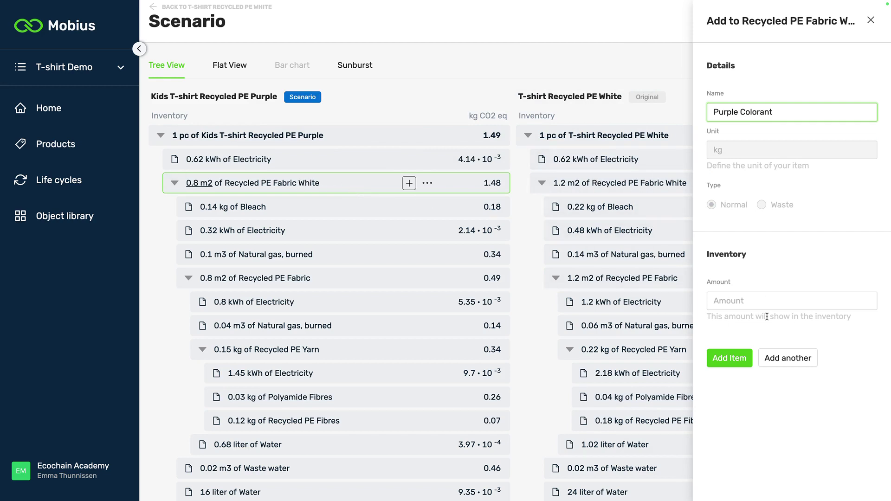
click(771, 303)
text(0.2)
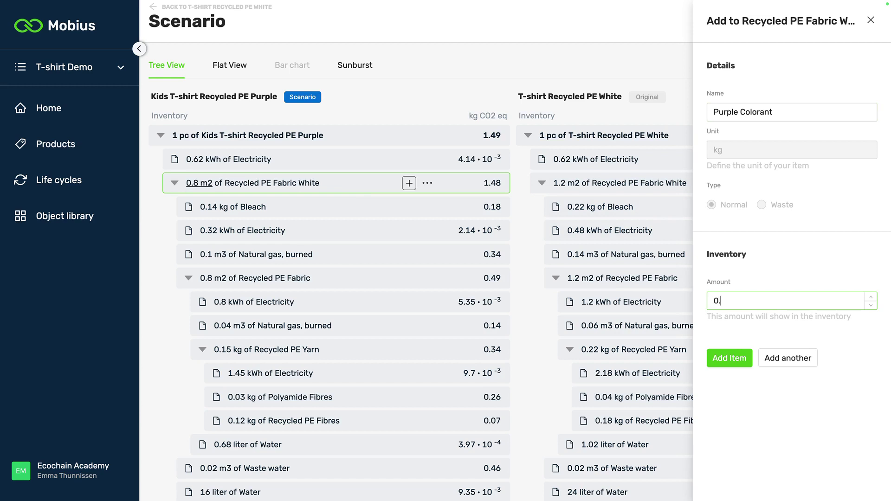
click(729, 361)
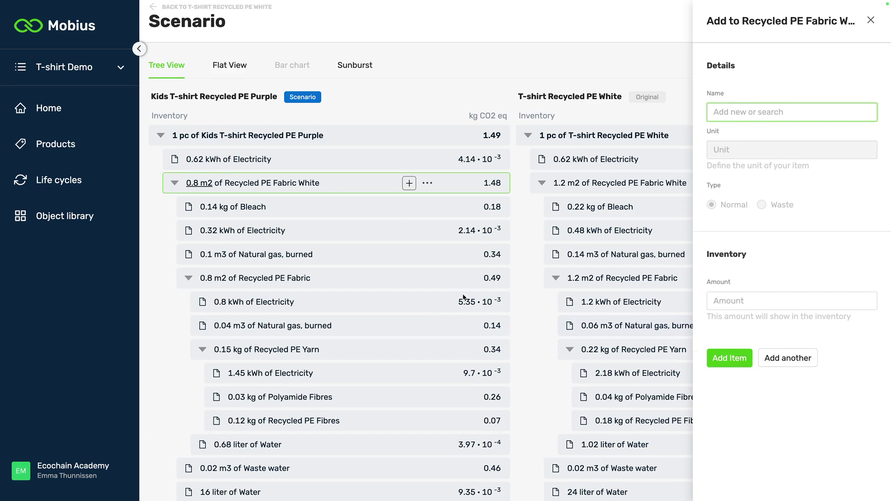
Rename the fabric from 'Recycled PE Fabric White copy' to 'Recycled PE Fabric Purple', then select the Kids T-shirt product.
click(300, 190)
click(333, 188)
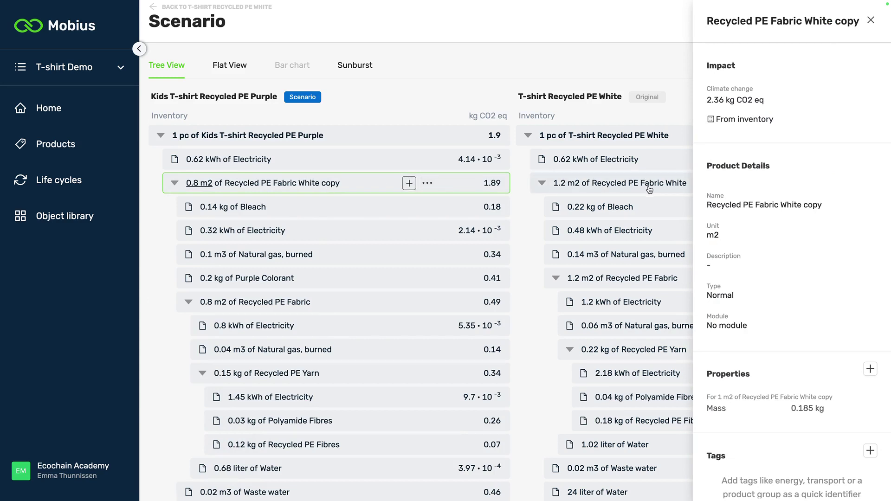
mouse_move(717, 204)
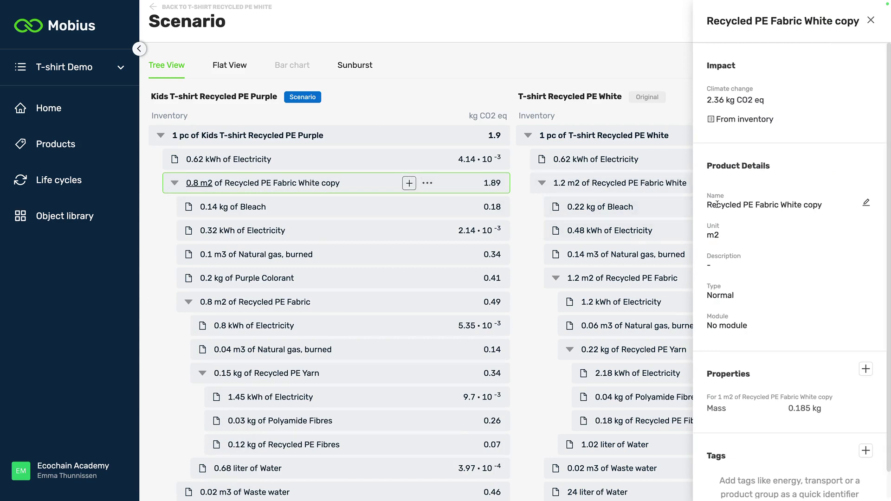
click(866, 202)
drag(830, 204, 788, 201)
text(Purple)
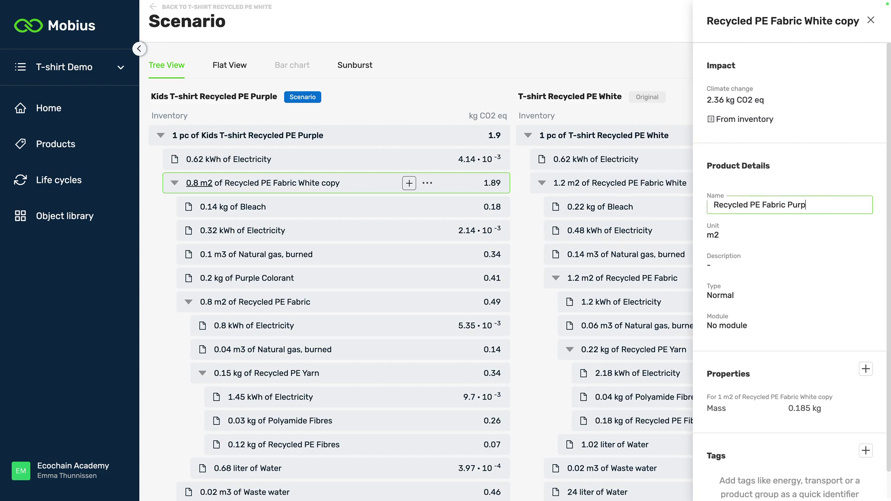
key(Return)
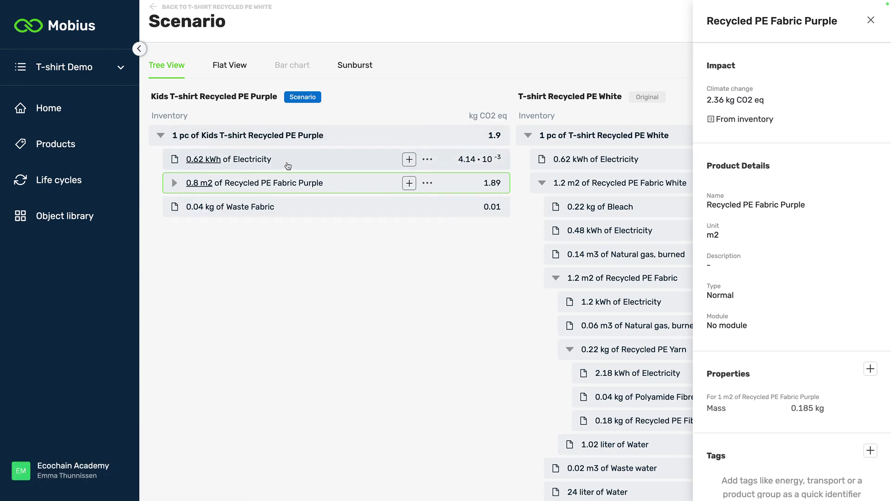
click(307, 190)
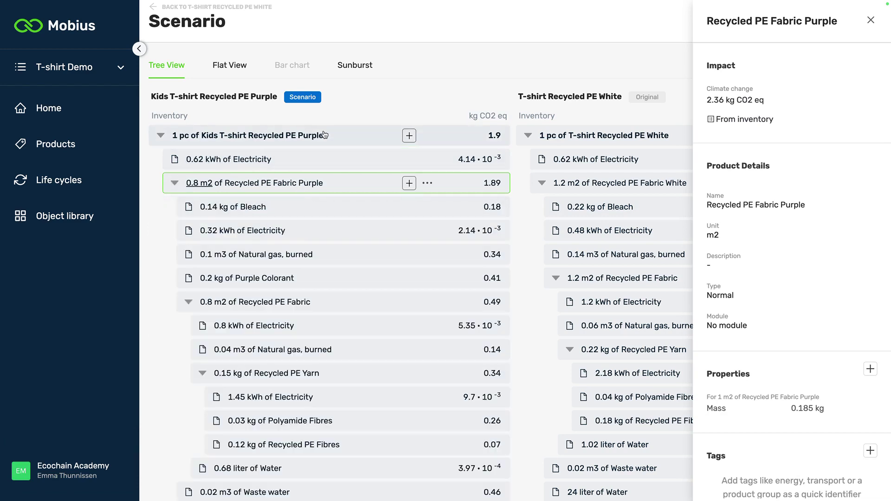
click(284, 139)
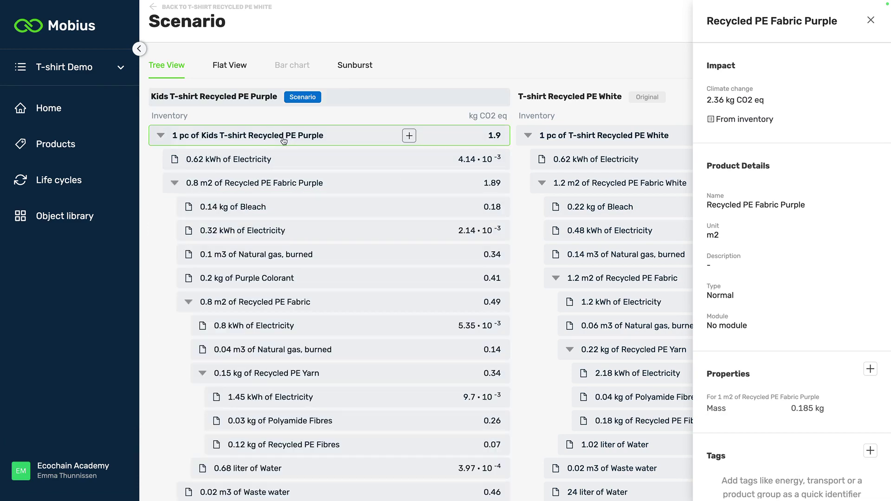
Open 'Kids T-shirt Recycled PE Purple' from Products and inspect its Purple Colorant input (1.9 kg CO2 eq total).
click(72, 146)
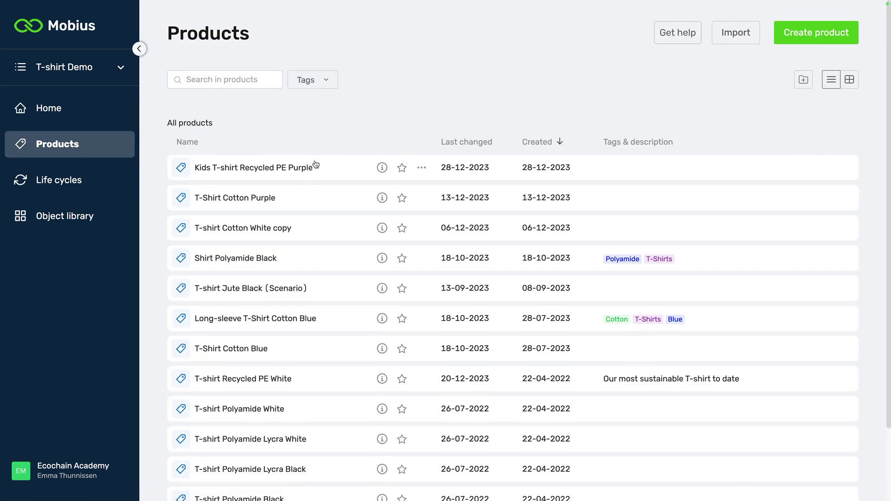
click(253, 175)
scroll(293, 185, down, 4)
scroll(378, 251, up, 4)
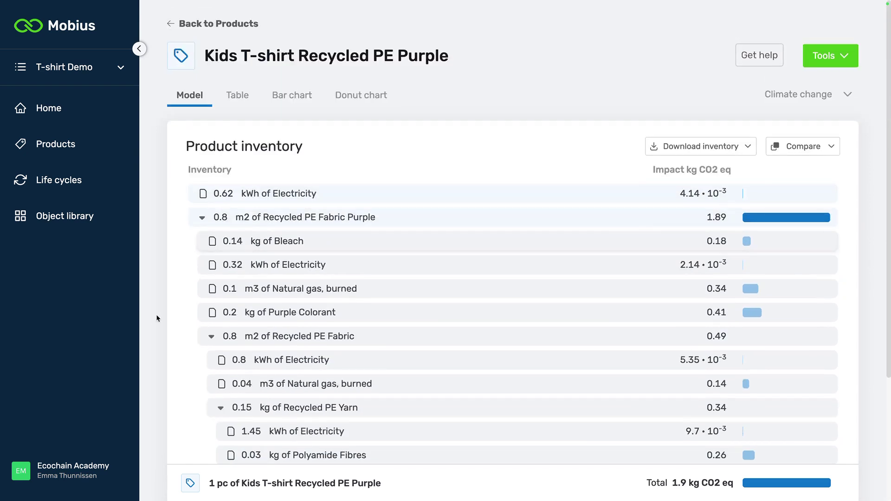
click(338, 313)
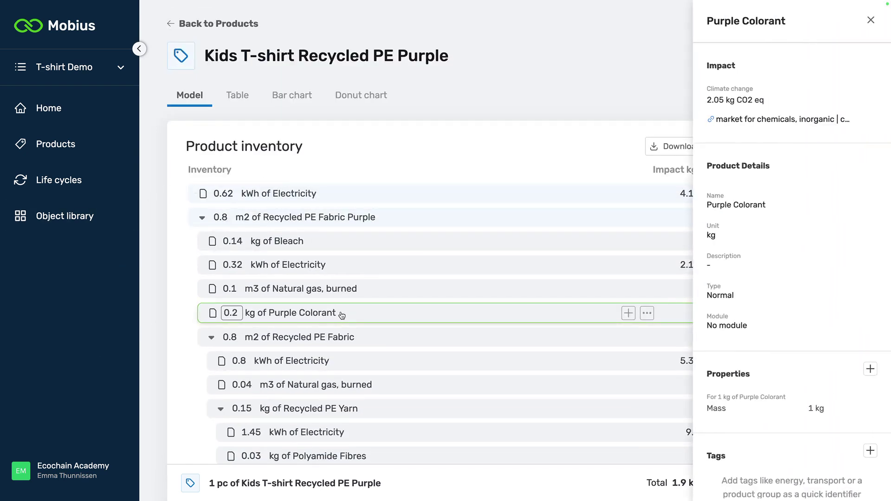
click(398, 129)
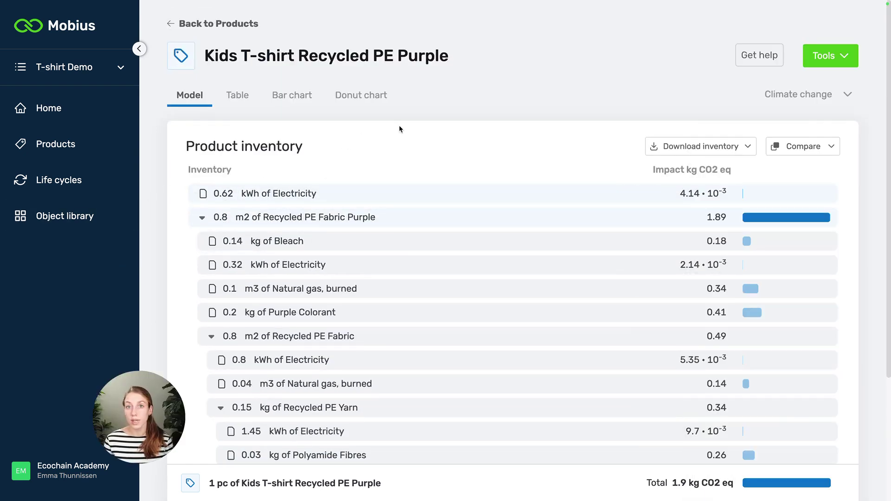